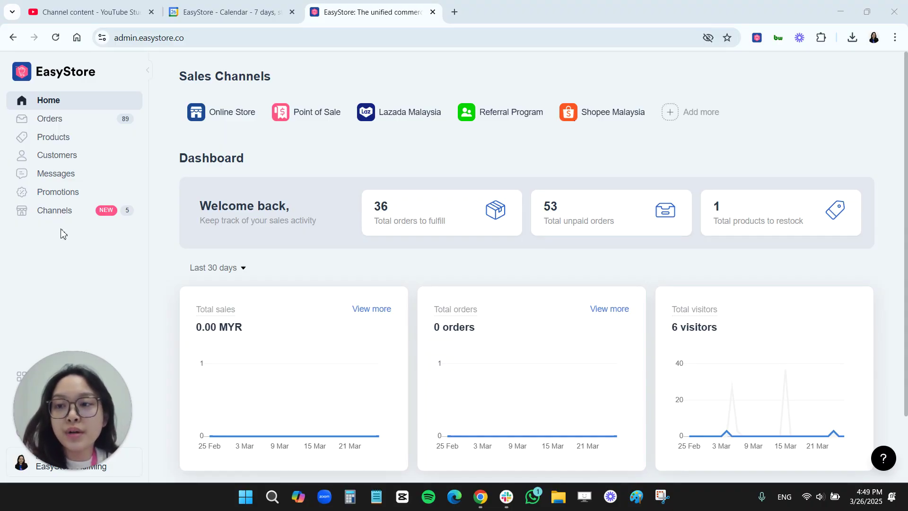
# Open the inventory history of the [TESTING ONLY] Body Wash product from its product page, leaving without saving changes
pyautogui.click(73, 143)
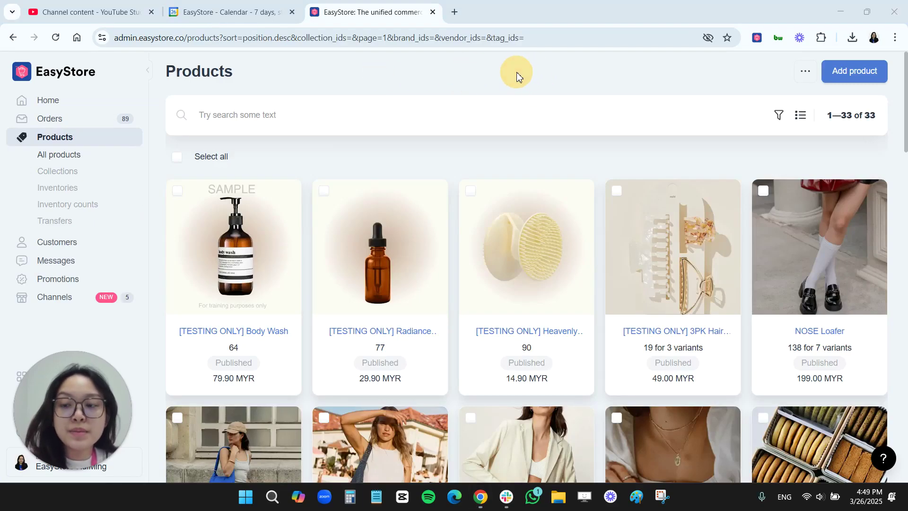
pyautogui.click(226, 337)
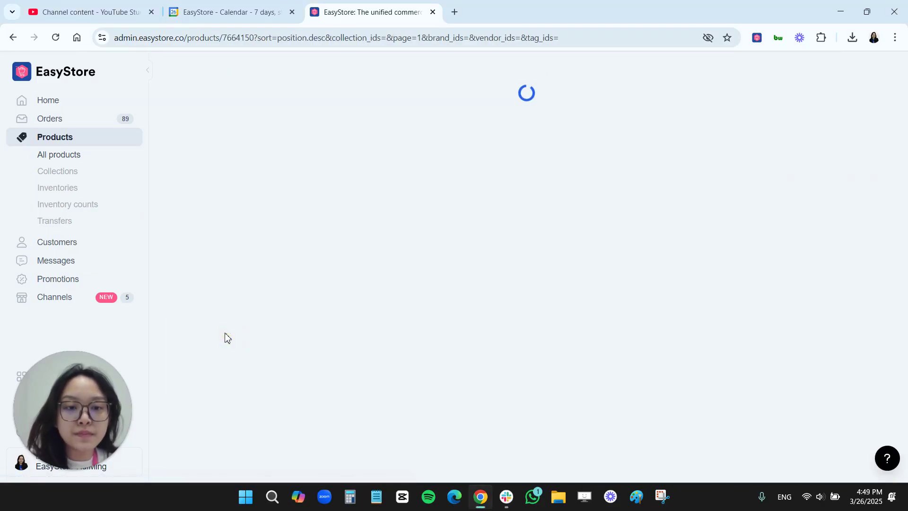
pyautogui.scroll(-10, 257, 331)
pyautogui.scroll(-5, 258, 338)
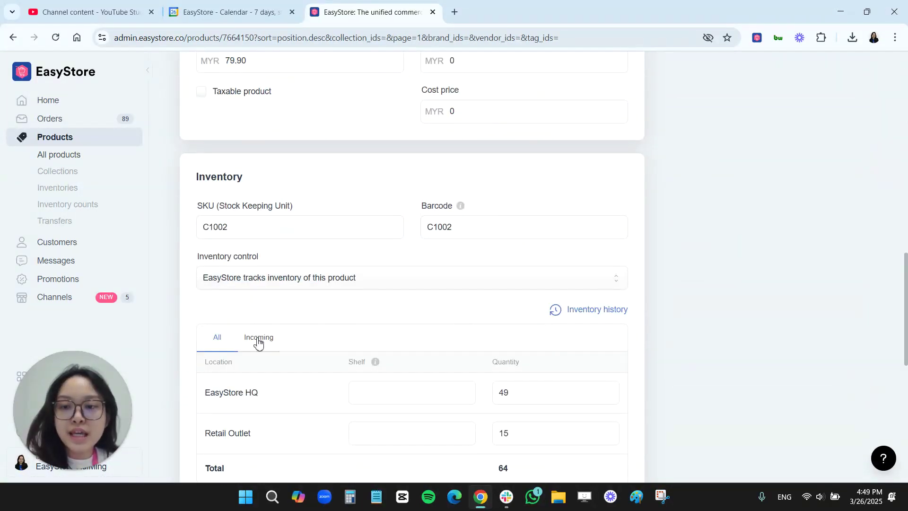
pyautogui.scroll(-5, 257, 342)
pyautogui.scroll(1, 520, 189)
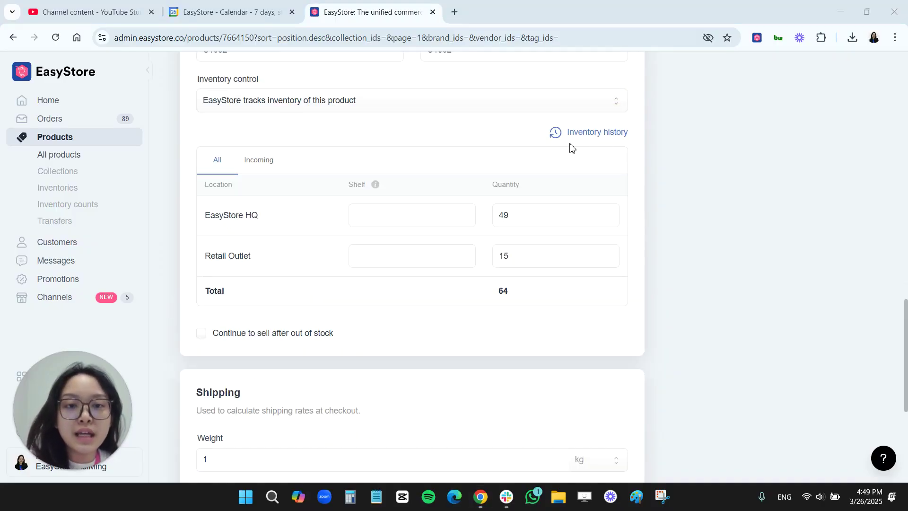
pyautogui.click(576, 131)
pyautogui.click(524, 290)
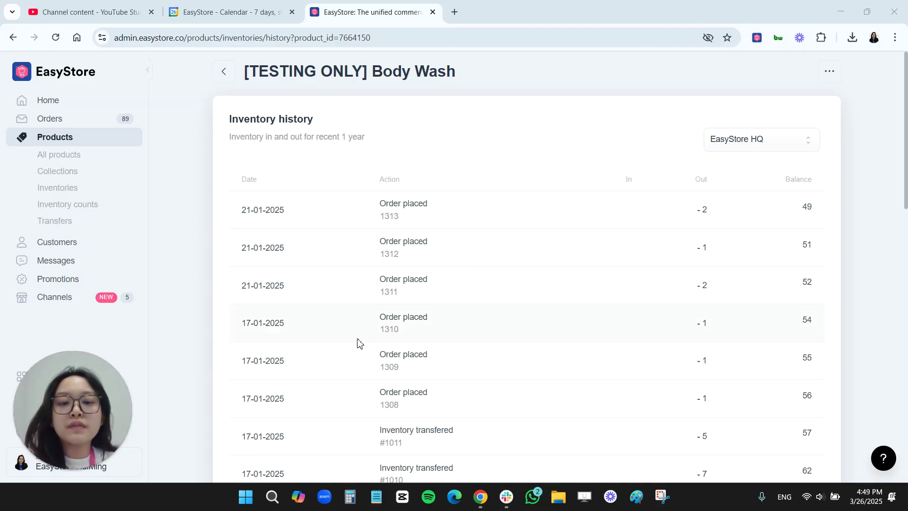
# Review the first page of Body Wash stock movements at EasyStore HQ, checking dates, actions, quantities in and out, and balances
pyautogui.scroll(-4, 361, 350)
pyautogui.scroll(-8, 360, 351)
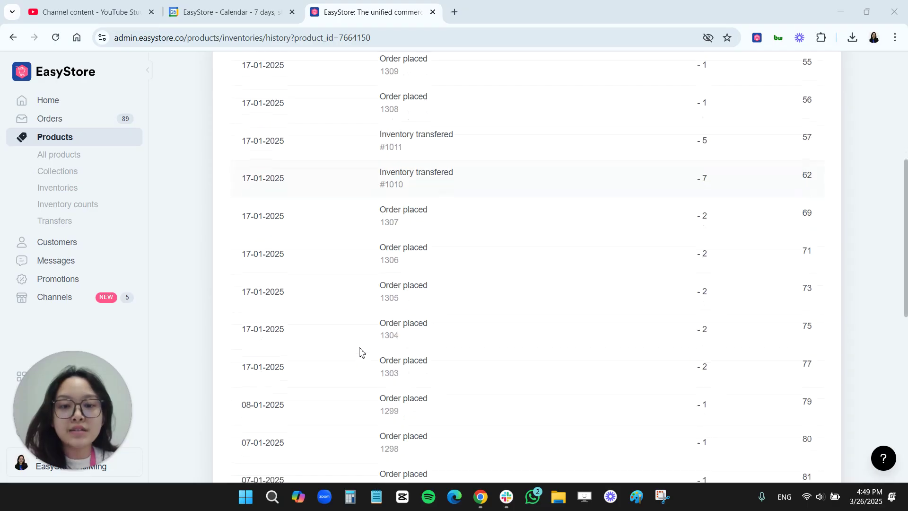
pyautogui.scroll(-3, 360, 351)
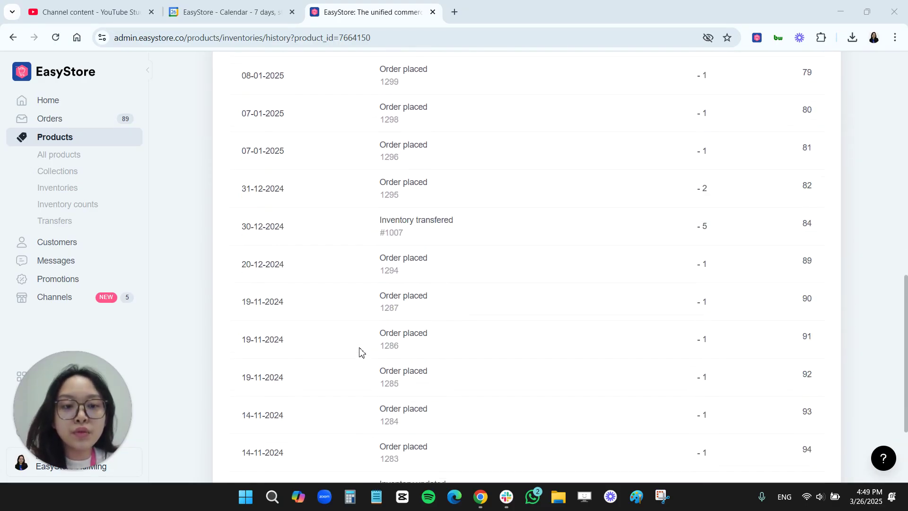
pyautogui.scroll(4, 361, 351)
pyautogui.moveTo(546, 76)
pyautogui.mouseDown()
pyautogui.moveTo(594, 72)
pyautogui.moveTo(583, 73)
pyautogui.mouseUp()
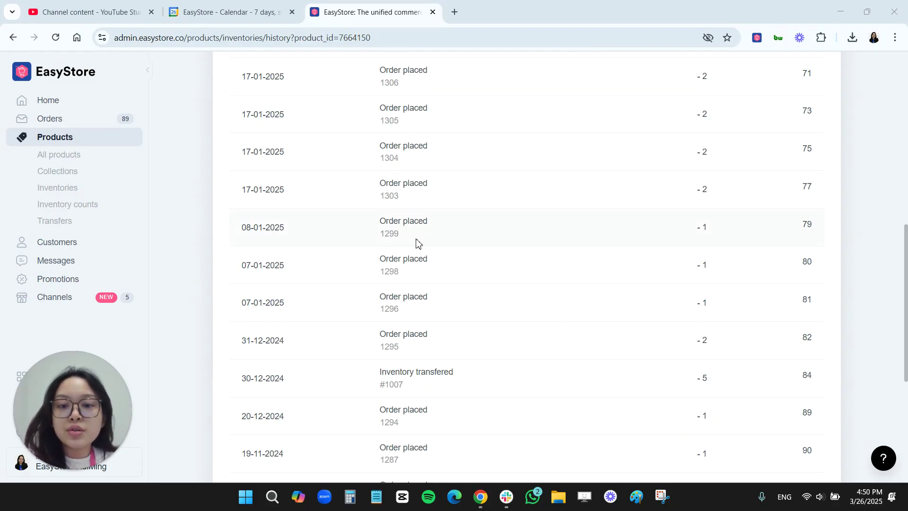
pyautogui.scroll(-5, 416, 250)
pyautogui.scroll(15, 416, 253)
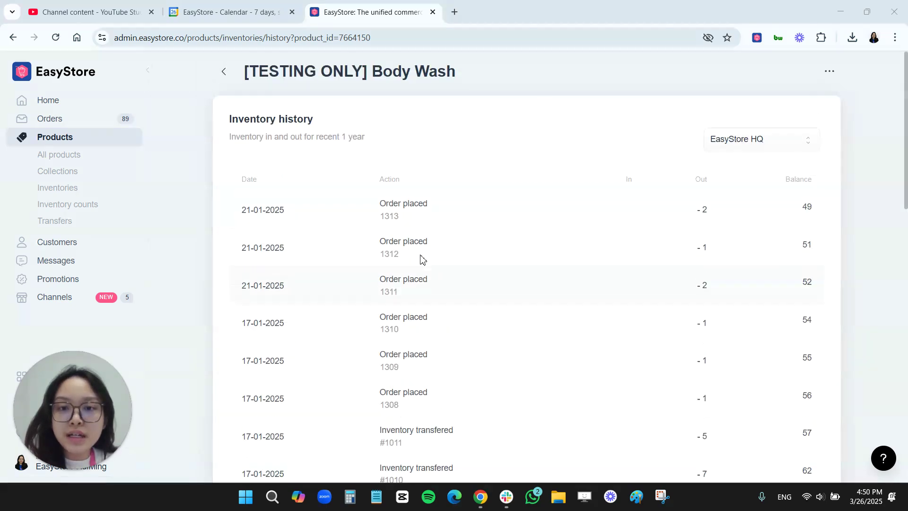
pyautogui.scroll(-1, 453, 243)
pyautogui.scroll(-15, 454, 243)
pyautogui.scroll(3, 426, 381)
pyautogui.scroll(-2, 545, 472)
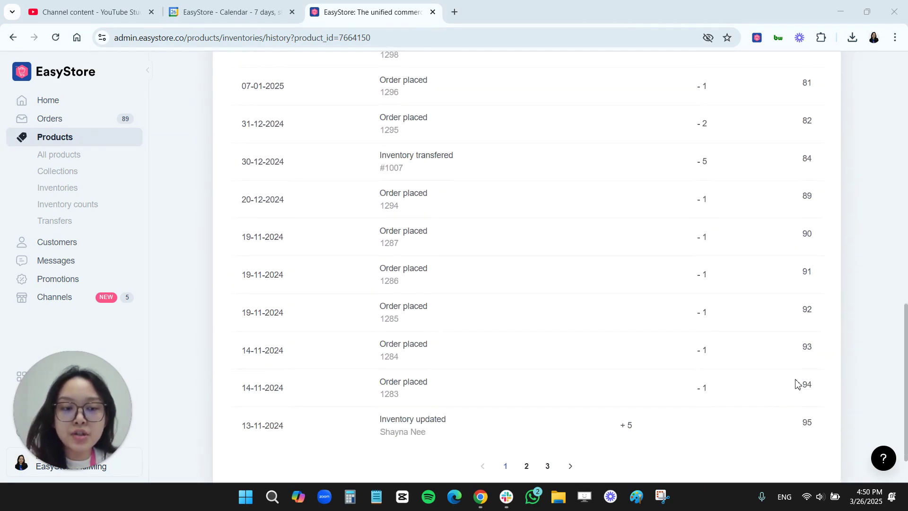
# Go to page 3 of the Body Wash inventory history and examine the oldest stock movements
pyautogui.click(567, 468)
pyautogui.scroll(6, 390, 293)
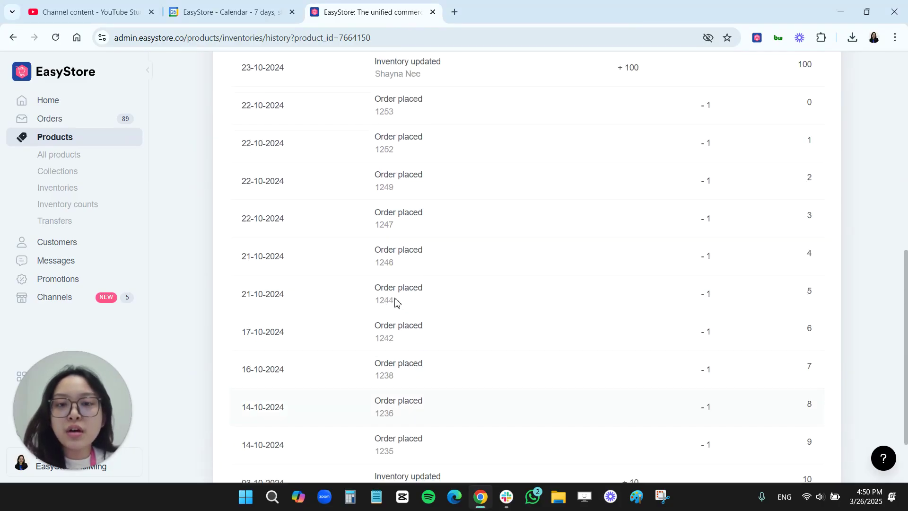
pyautogui.scroll(4, 390, 294)
pyautogui.scroll(-8, 390, 295)
pyautogui.scroll(-1, 390, 294)
pyautogui.scroll(1, 392, 302)
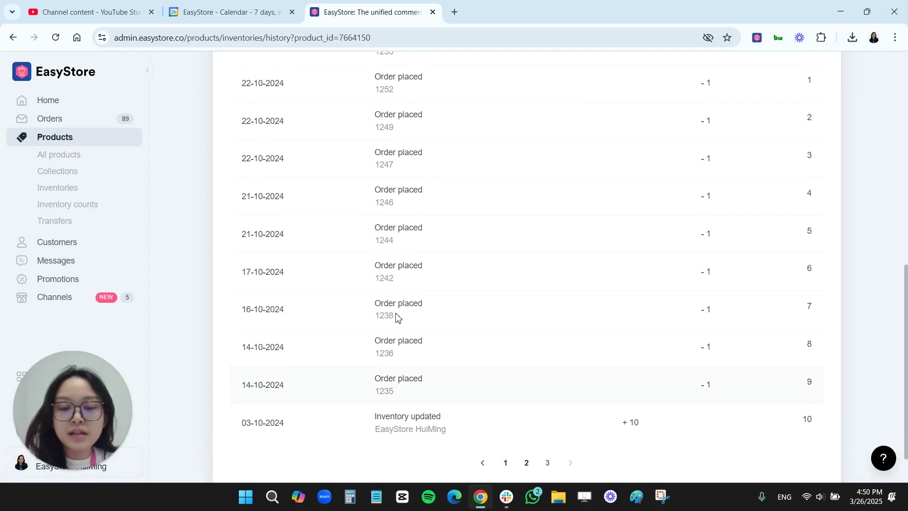
# Go to page 2 of the Body Wash inventory history and examine its placed, cancelled and restored orders and inventory updates
pyautogui.click(505, 466)
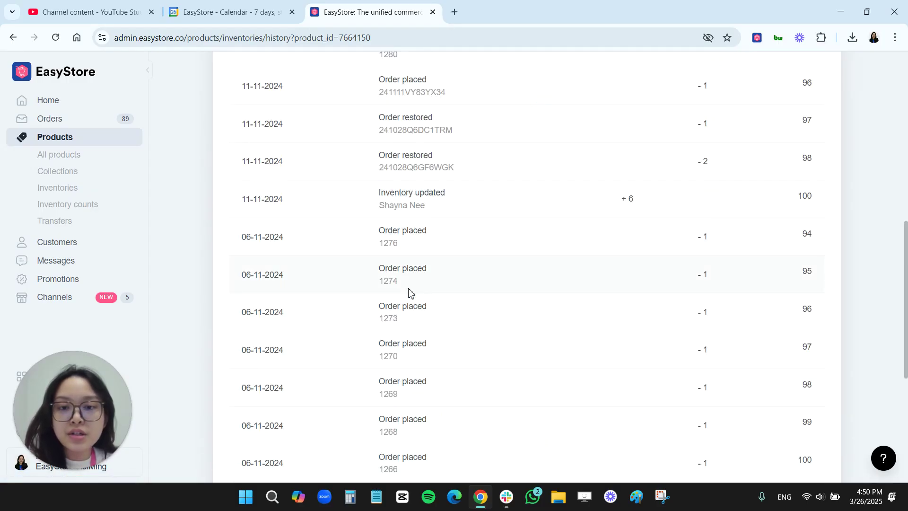
pyautogui.scroll(5, 409, 292)
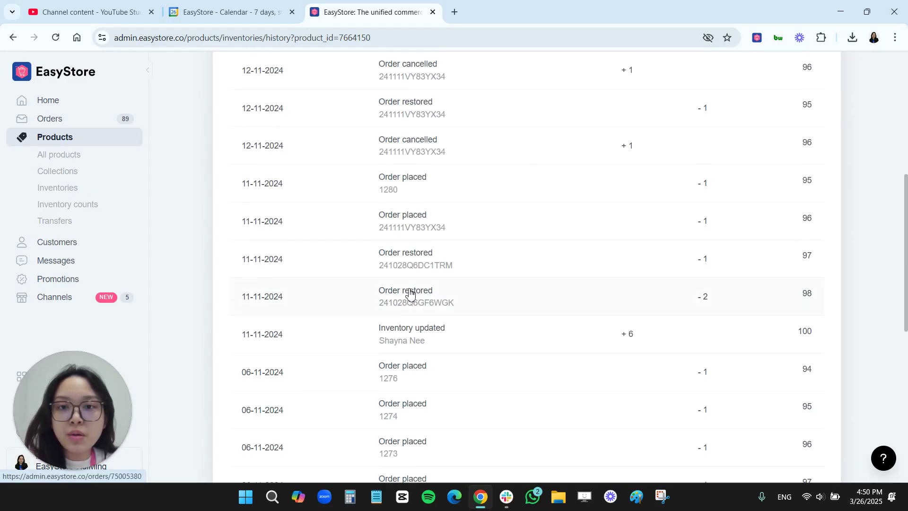
pyautogui.scroll(4, 409, 293)
pyautogui.scroll(-6, 409, 294)
pyautogui.scroll(-3, 406, 301)
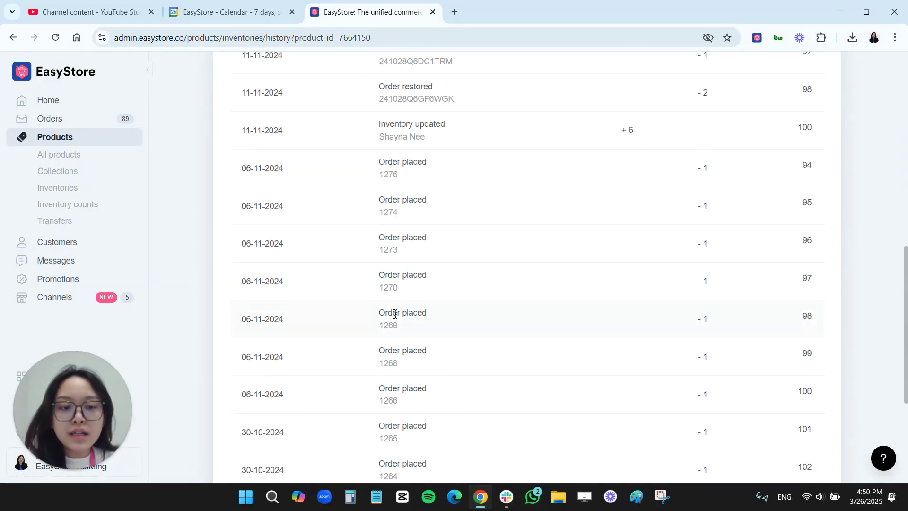
pyautogui.scroll(1, 395, 315)
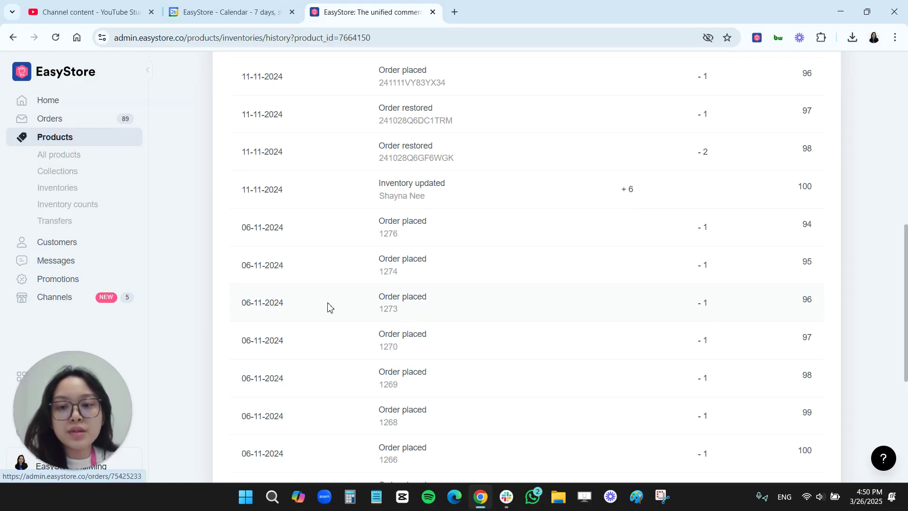
# View the order linked to the newest 06-11-2024 entry, and return to the Body Wash inventory history
pyautogui.moveTo(263, 307)
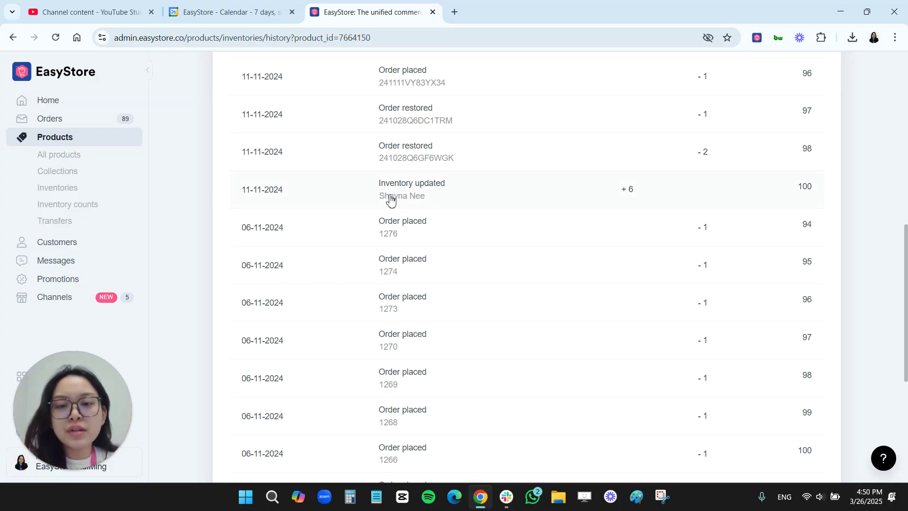
pyautogui.click(388, 234)
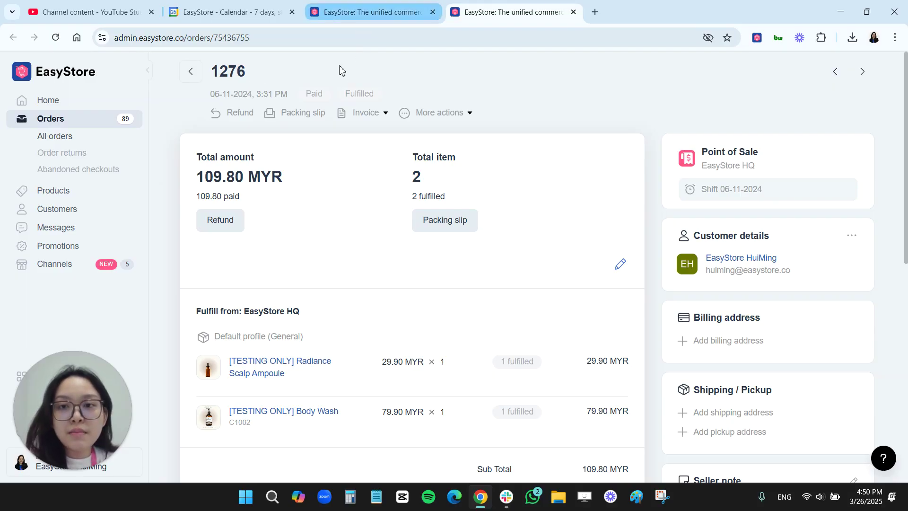
pyautogui.click(386, 12)
# Examine how the In and Out quantities on page 2 affect the balance, including the 11-11-2024 inventory update
pyautogui.scroll(15, 389, 301)
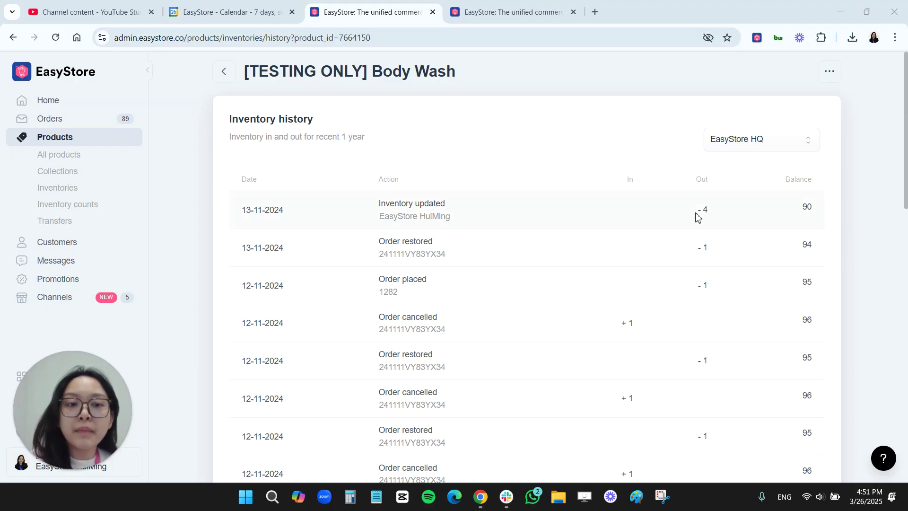
pyautogui.scroll(-3, 567, 243)
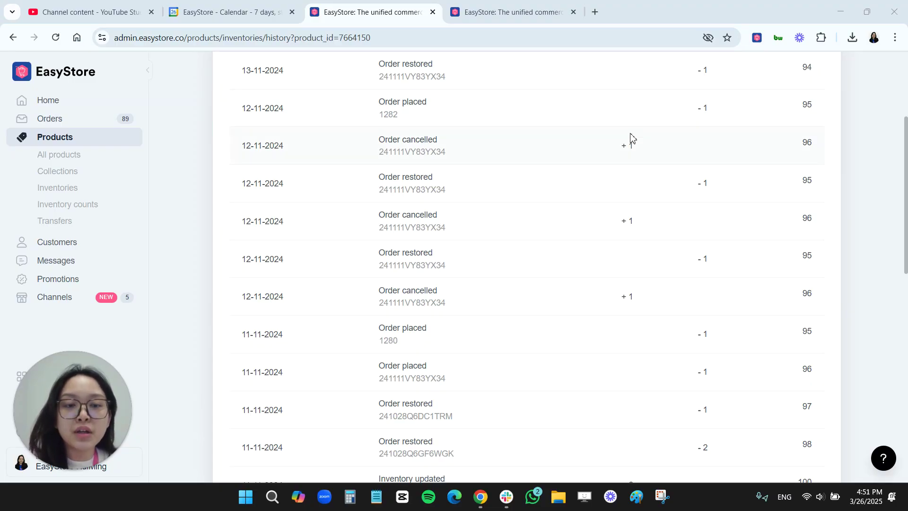
pyautogui.scroll(-8, 470, 251)
pyautogui.scroll(1, 462, 260)
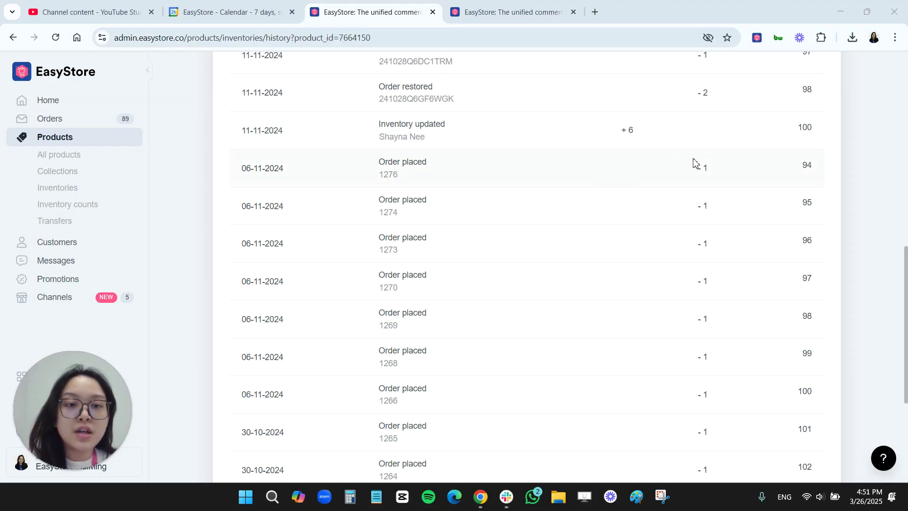
pyautogui.doubleClick(799, 131)
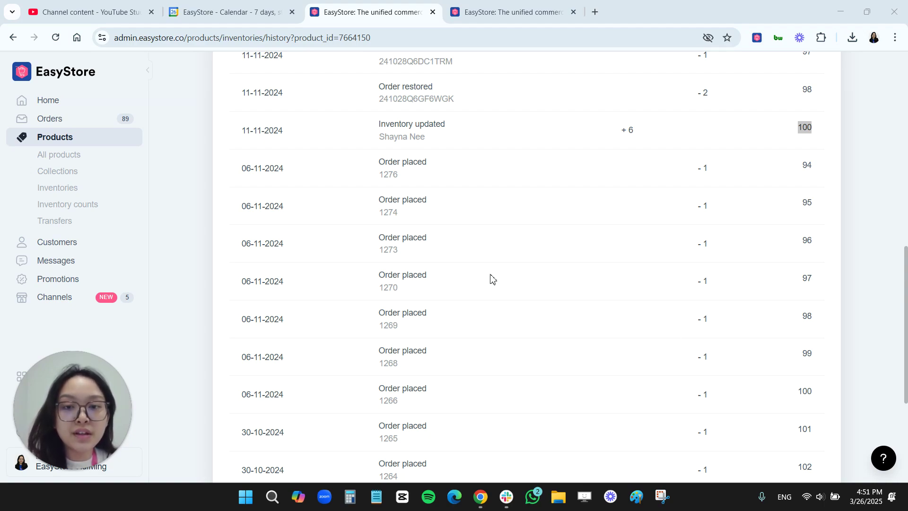
# Show the file export option for the Body Wash inventory history
pyautogui.scroll(15, 456, 261)
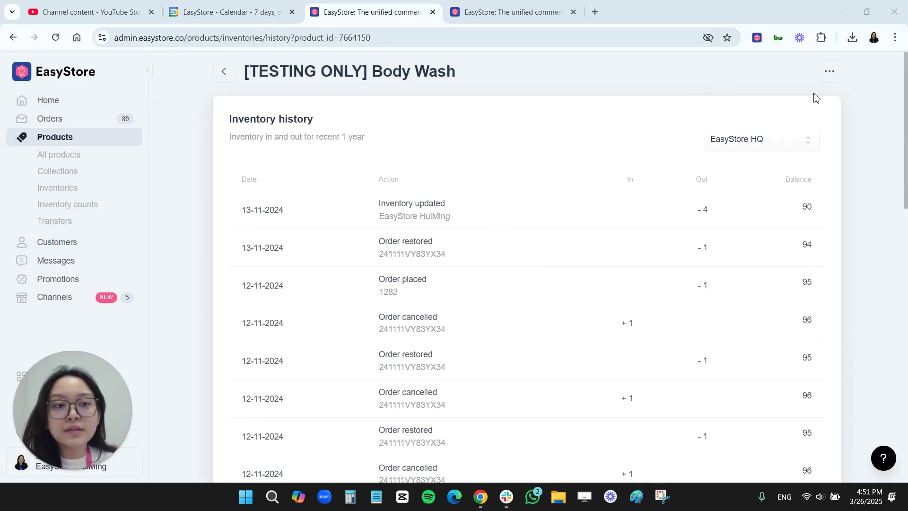
pyautogui.click(828, 71)
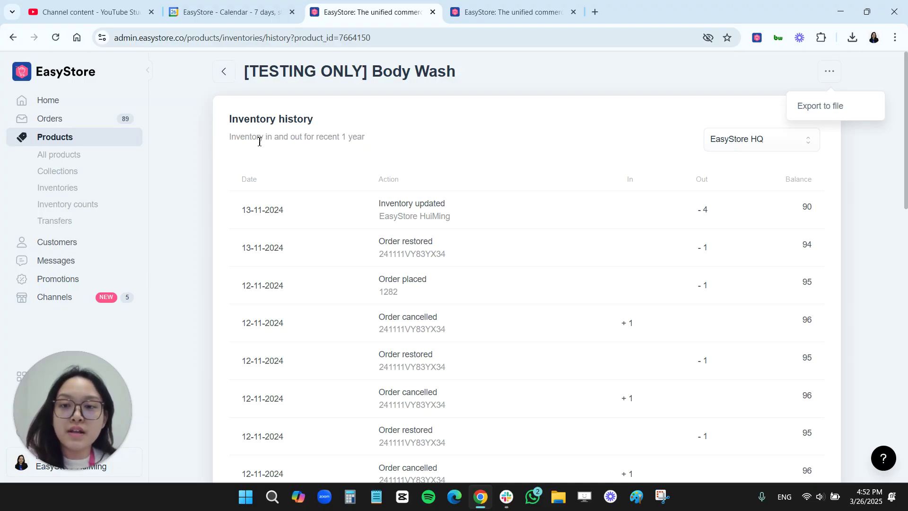
# Open the inventory history of the Parisian Blazer Set from its product page, leaving without saving changes
pyautogui.click(62, 155)
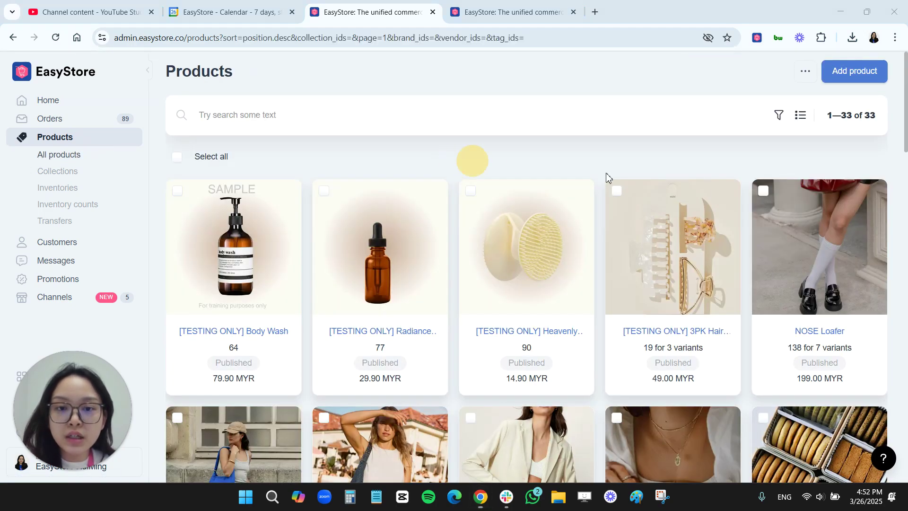
pyautogui.scroll(-5, 482, 374)
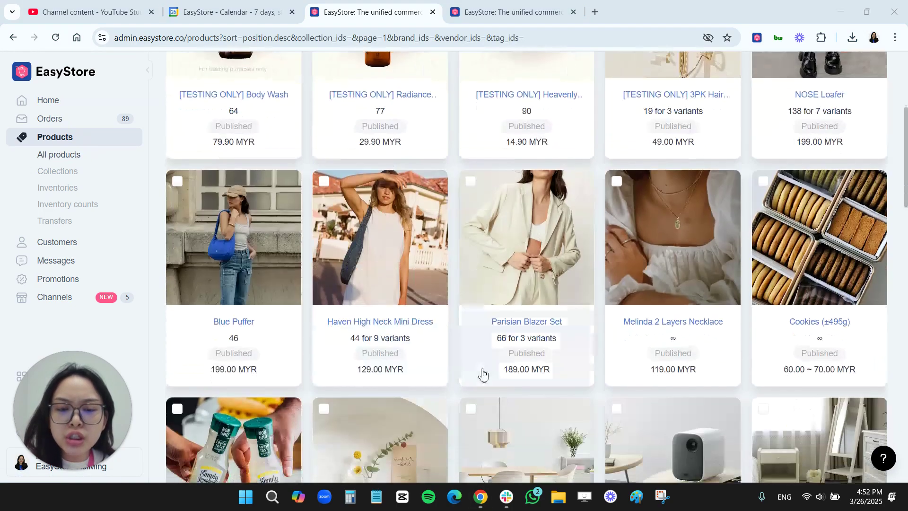
pyautogui.click(507, 327)
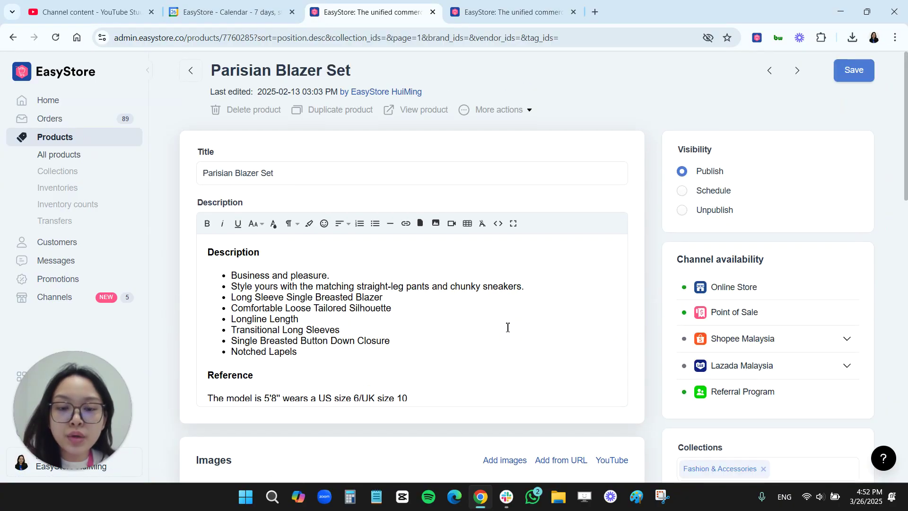
pyautogui.scroll(-10, 506, 333)
pyautogui.scroll(1, 539, 347)
pyautogui.click(573, 356)
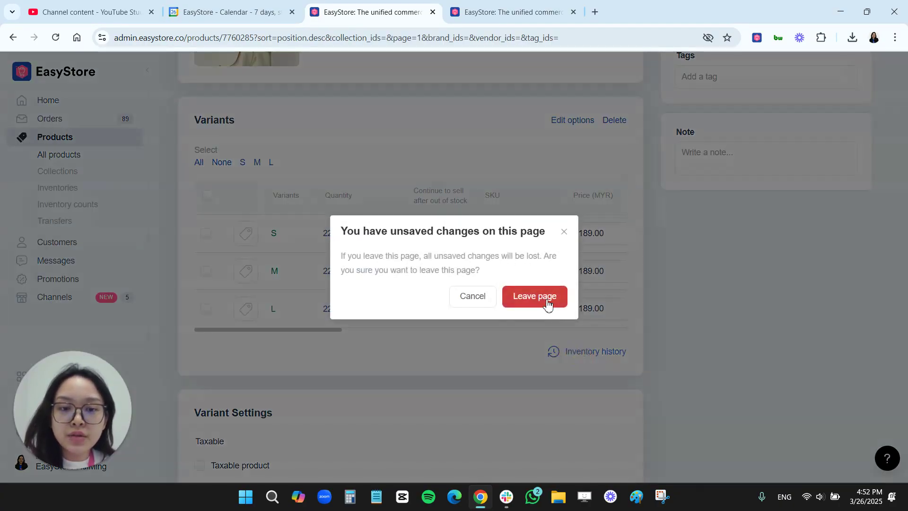
pyautogui.click(544, 303)
pyautogui.moveTo(674, 262)
pyautogui.mouseDown()
pyautogui.moveTo(666, 293)
pyautogui.moveTo(623, 333)
pyautogui.mouseUp()
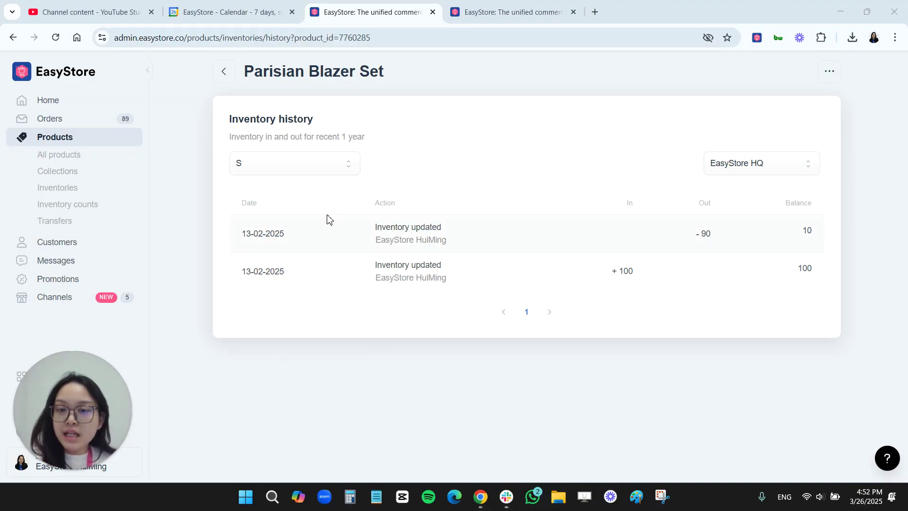
# View the available size variants, and show the size S inventory history for the Retail Outlet location
pyautogui.click(295, 176)
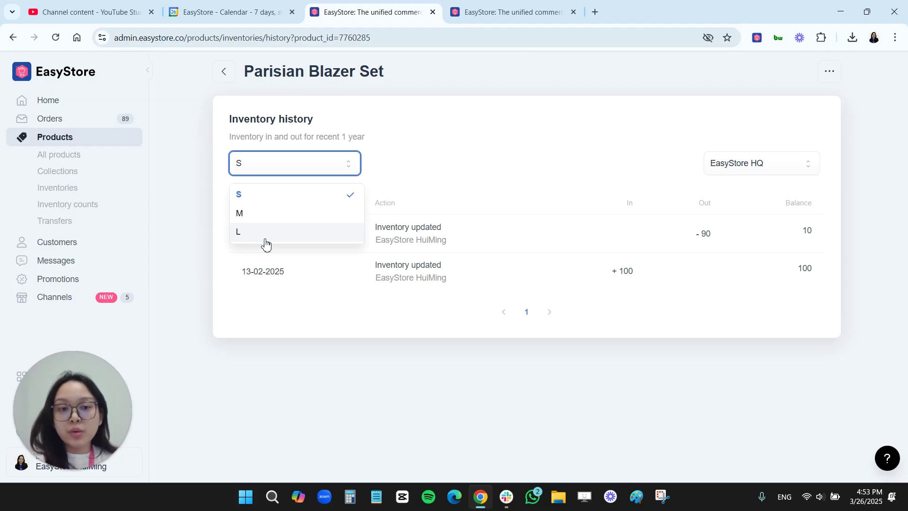
pyautogui.click(743, 166)
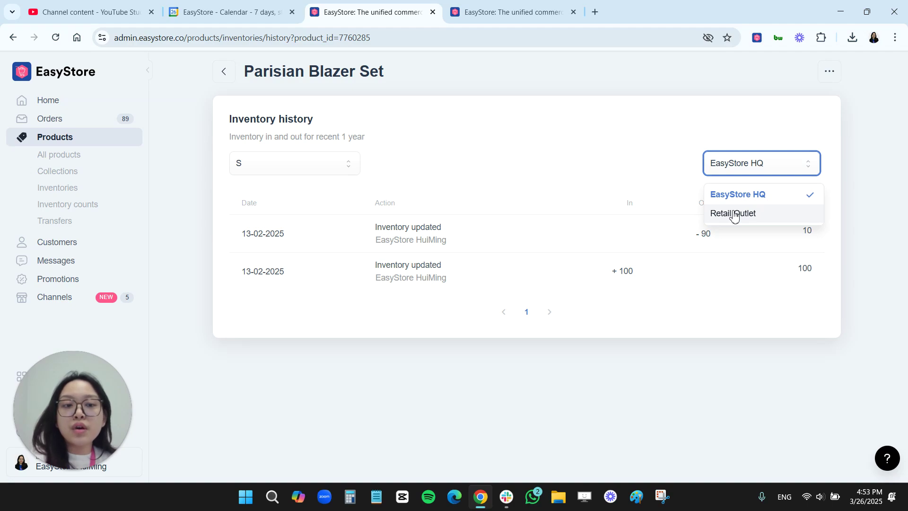
pyautogui.click(734, 215)
pyautogui.click(739, 171)
pyautogui.click(740, 217)
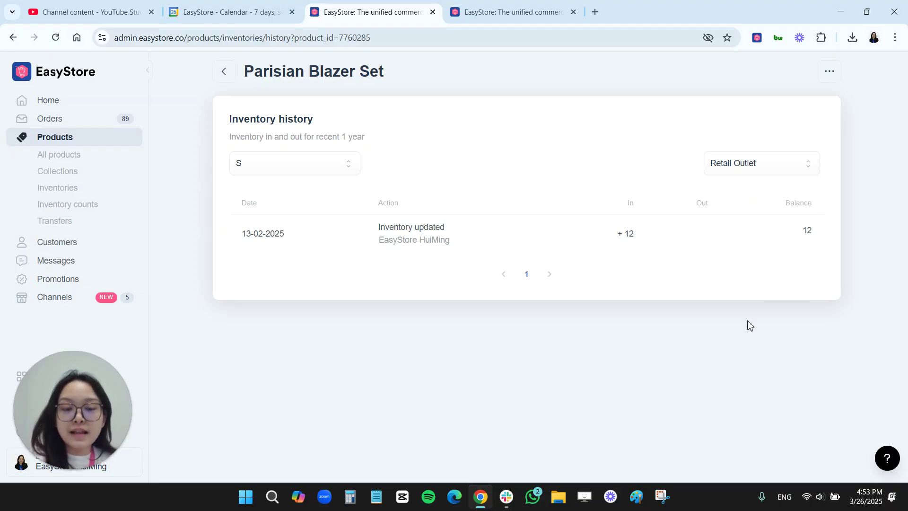
# Show the file export option for the Parisian Blazer Set's Retail Outlet inventory history
pyautogui.click(709, 269)
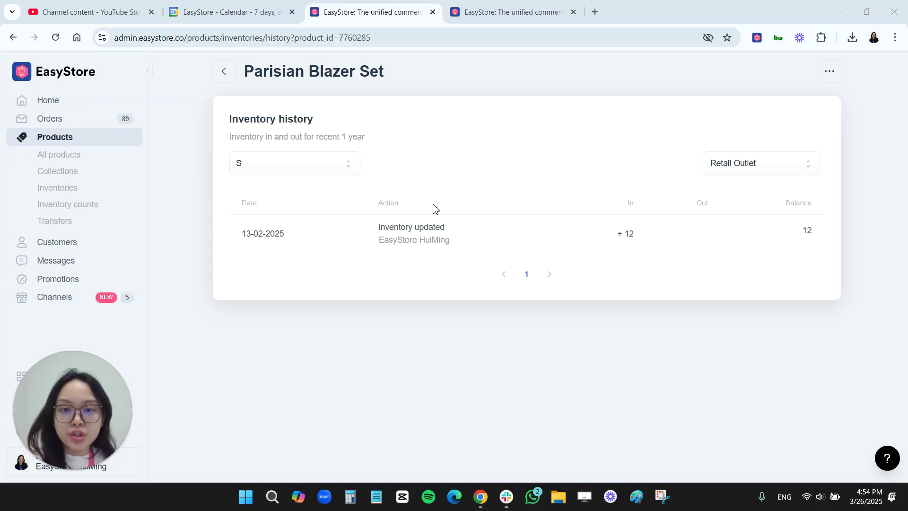
pyautogui.click(840, 77)
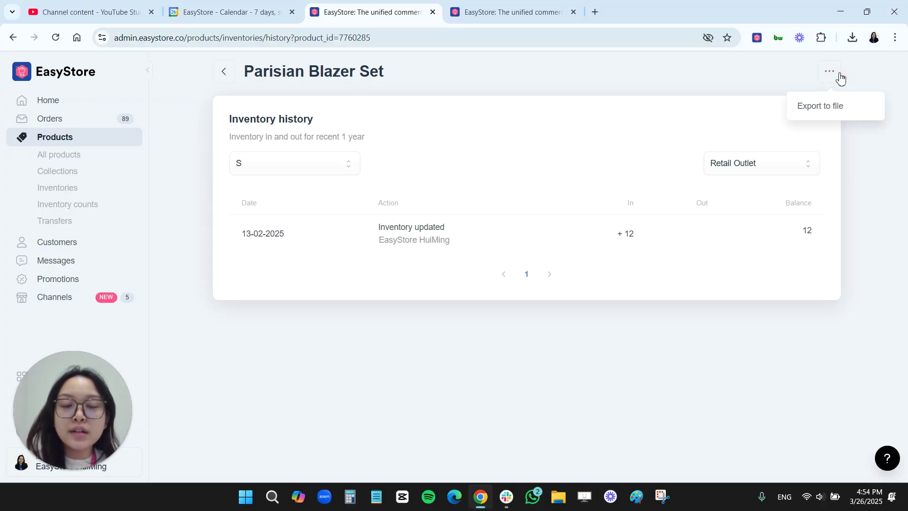